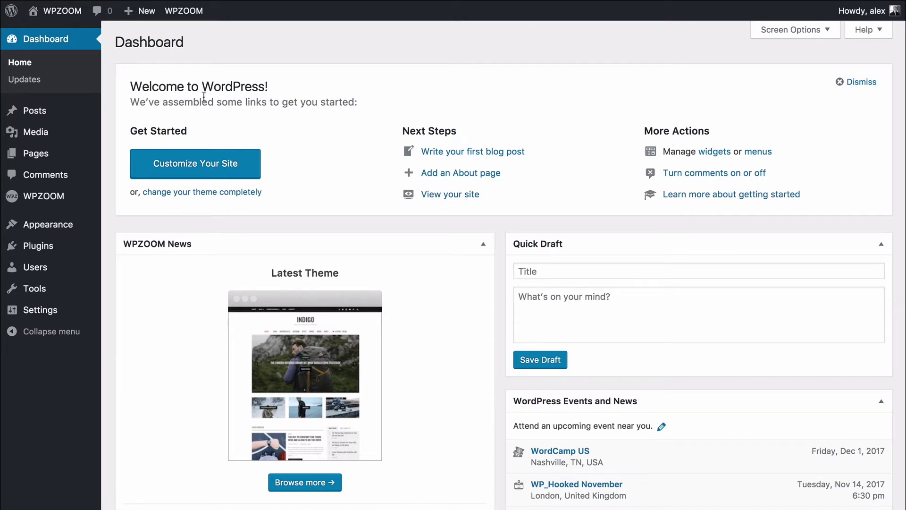
Step: In General Settings, set the Site Language to Français and save the changes
left_click(86, 387)
mouse_move(60, 308)
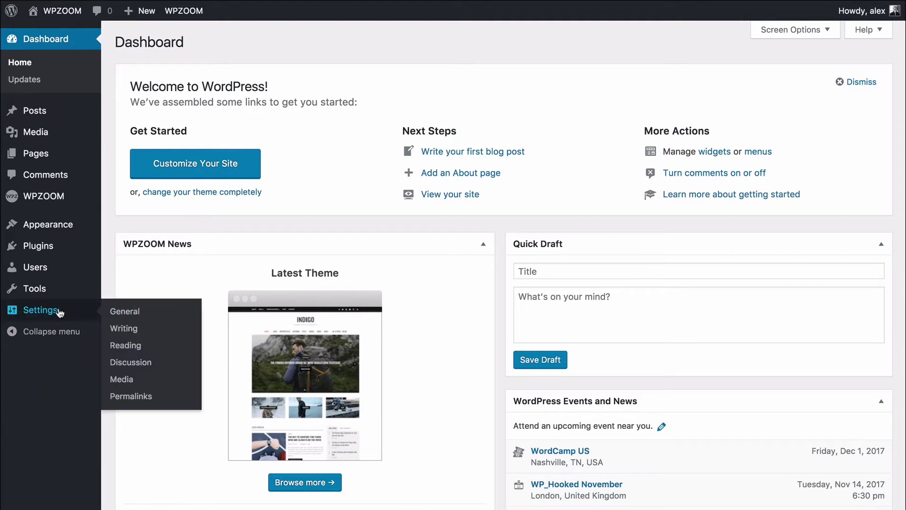
left_click(108, 318)
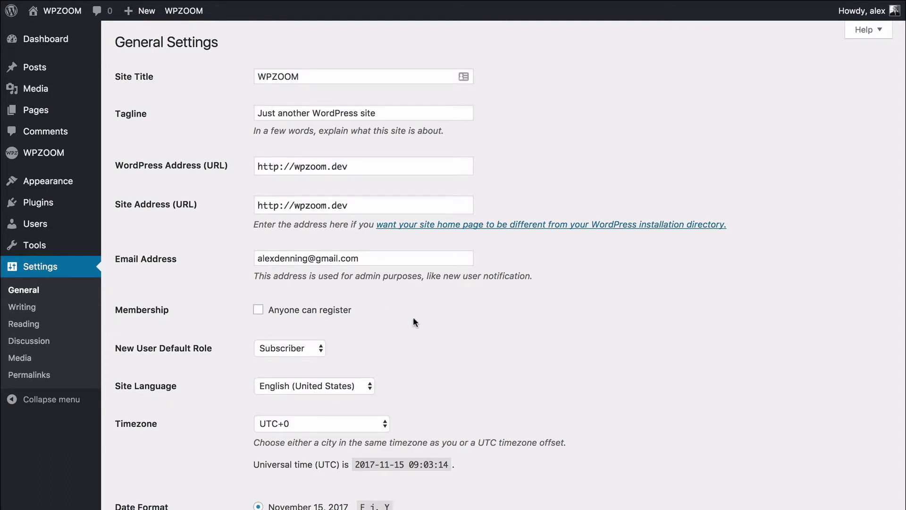
scroll(413, 319, "down", 5)
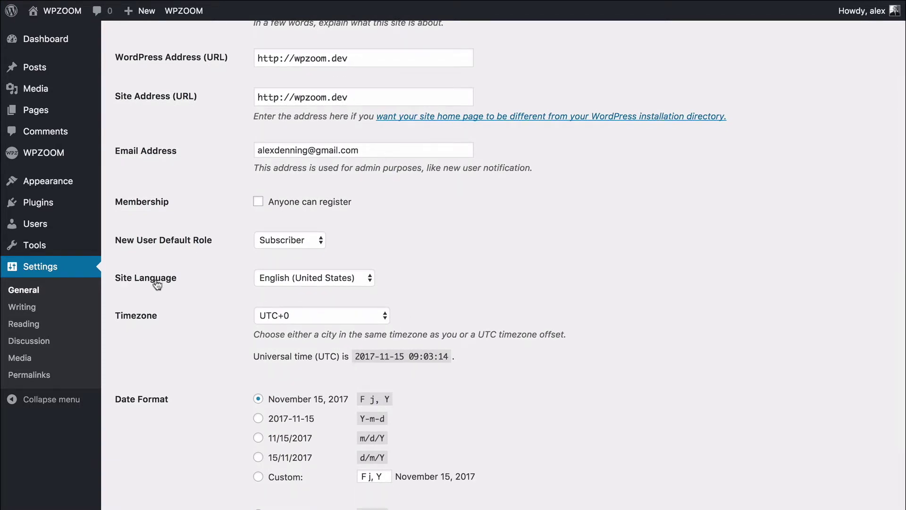
left_click(290, 278)
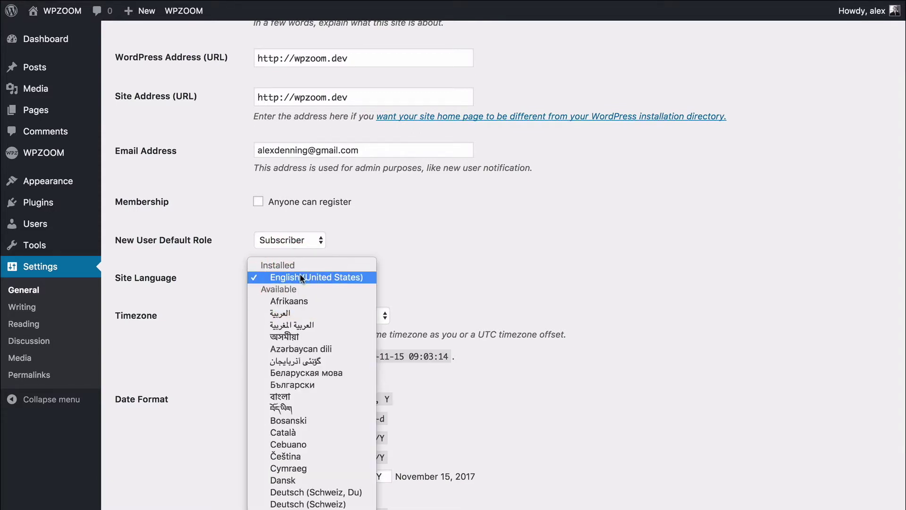
scroll(300, 321, "down", 10)
scroll(301, 332, "down", 10)
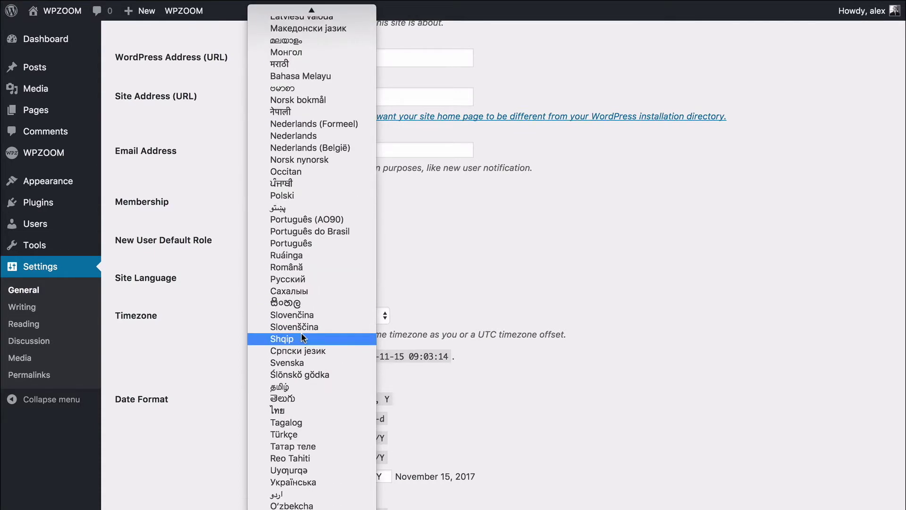
scroll(303, 368, "up", 15)
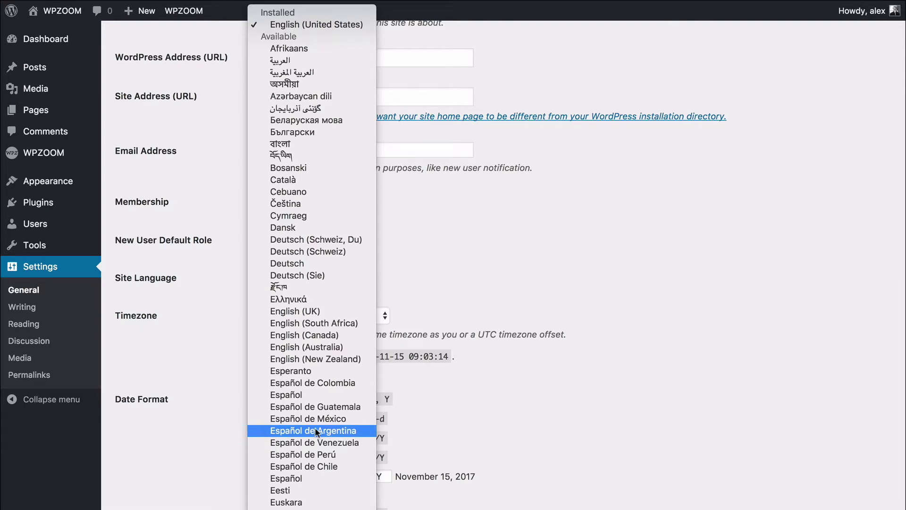
scroll(315, 431, "down", 5)
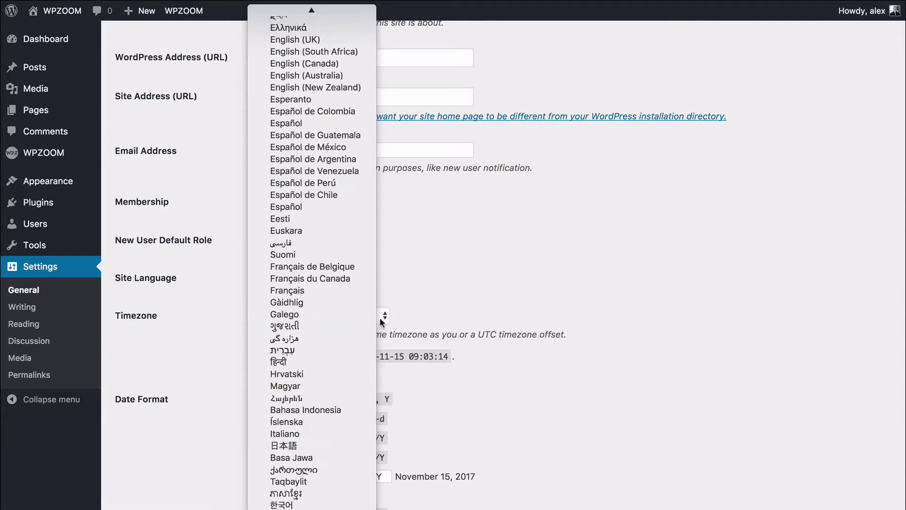
left_click(356, 292)
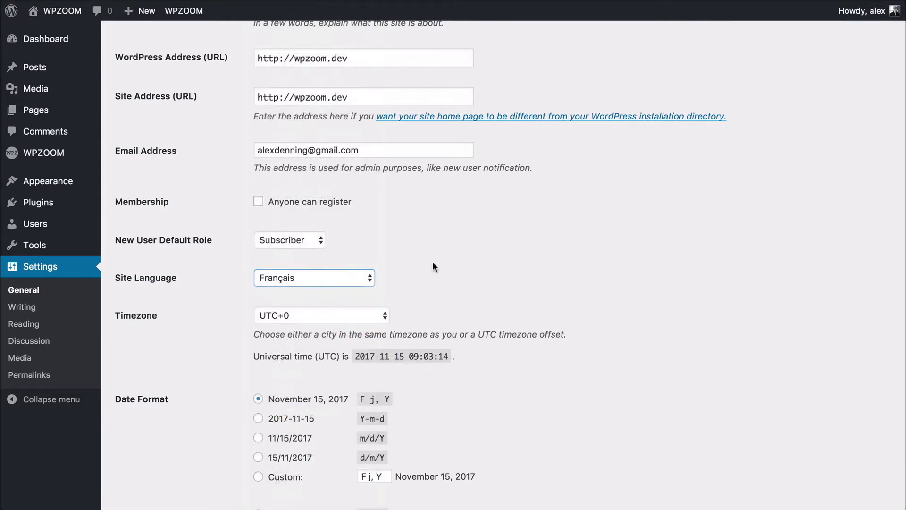
scroll(432, 261, "down", 5)
key("Return")
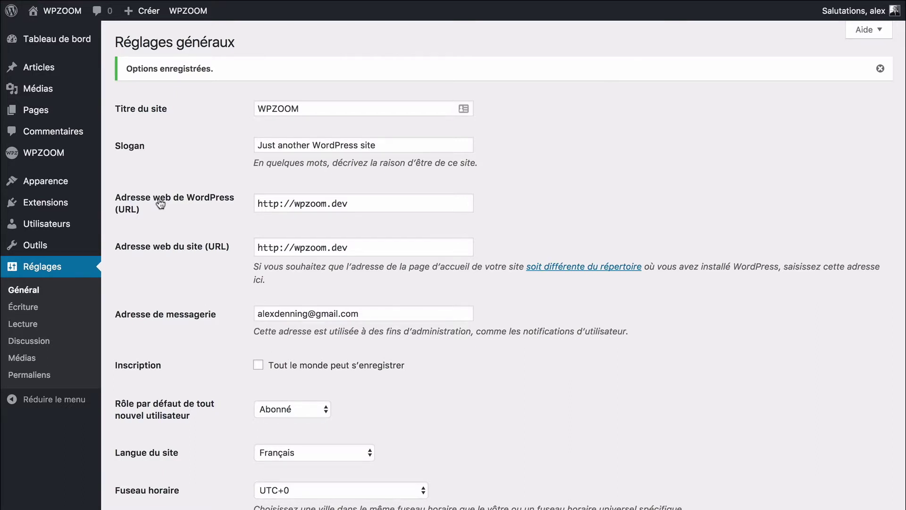
Step: Search the plugin directory for 'translatepress', then install and activate TranslatePress
mouse_move(69, 208)
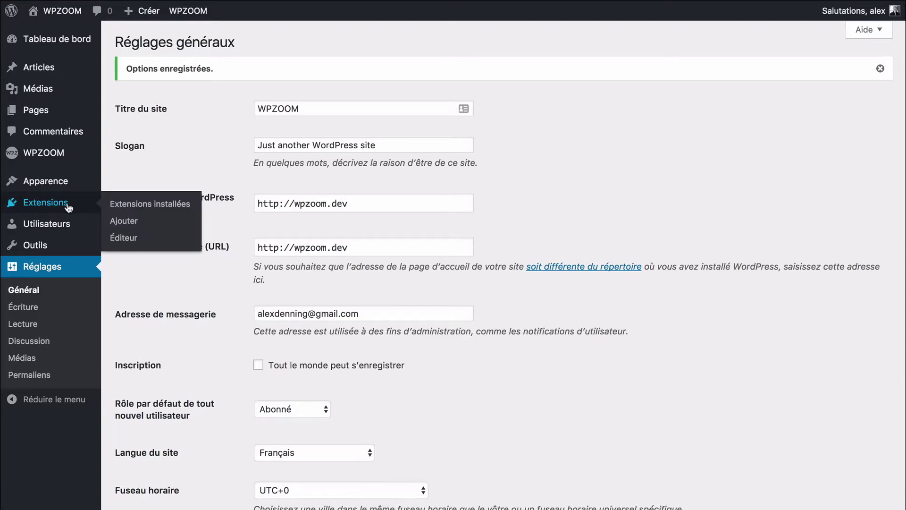
left_click(125, 222)
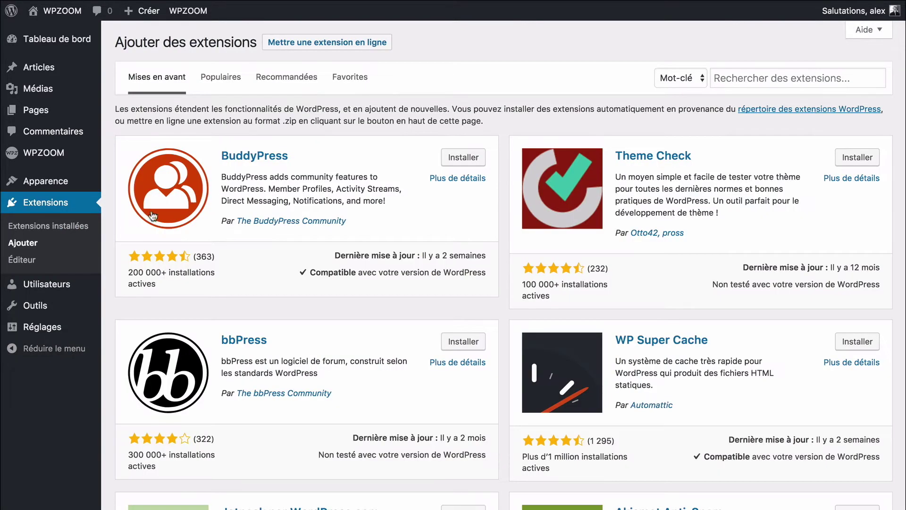
left_click(740, 81)
type("translatepr")
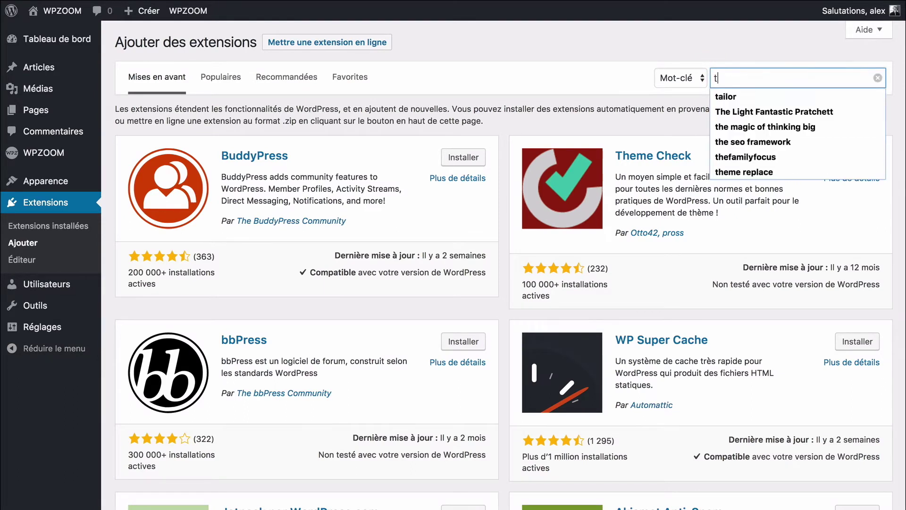
type("ess")
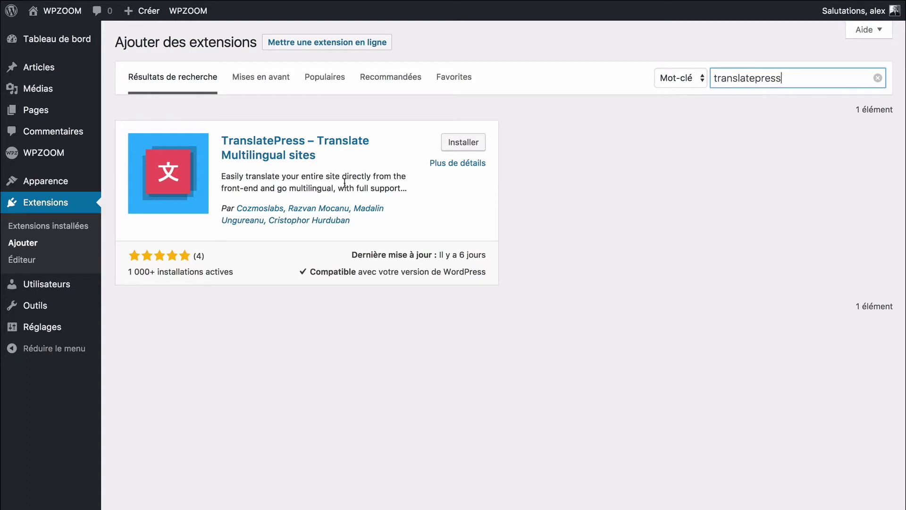
left_click(461, 148)
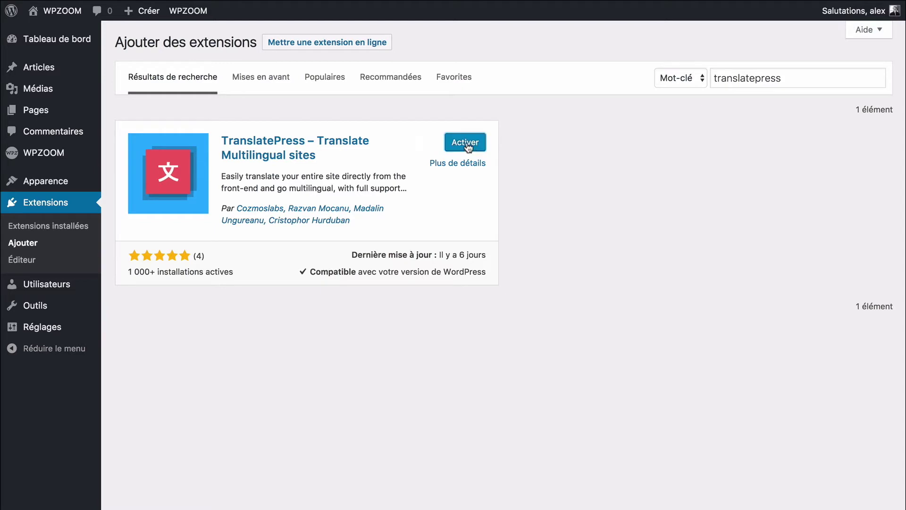
left_click(467, 146)
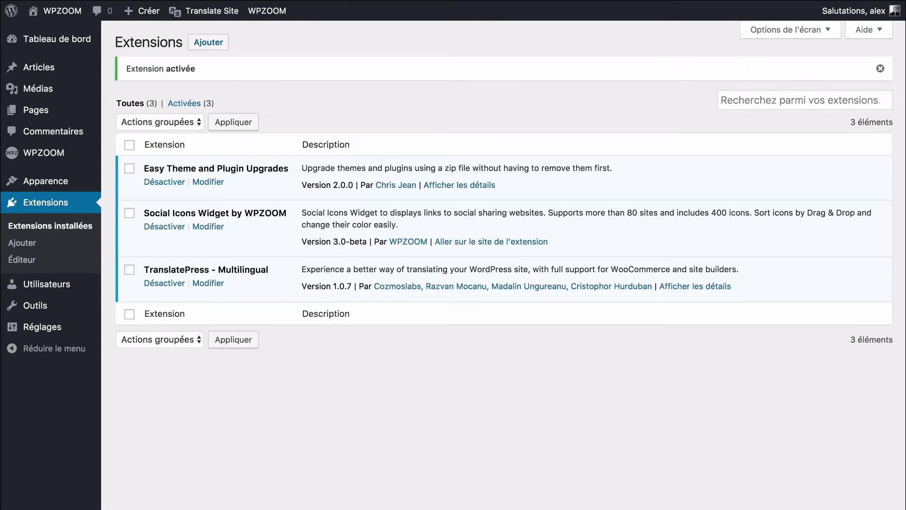
Step: Open the TranslatePress settings page from the Réglages menu
mouse_move(197, 14)
mouse_move(26, 312)
mouse_move(28, 331)
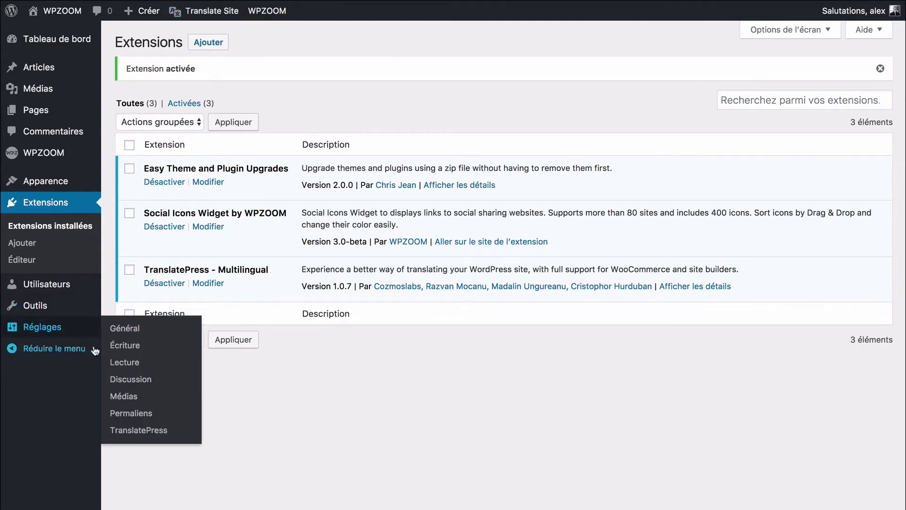
left_click(132, 430)
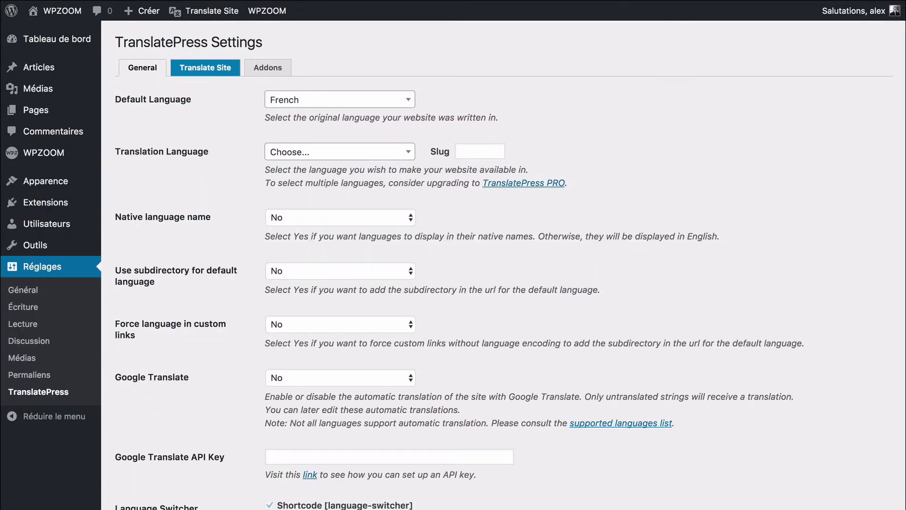
Step: Change the TranslatePress default language to English
scroll(206, 129, "down", 5)
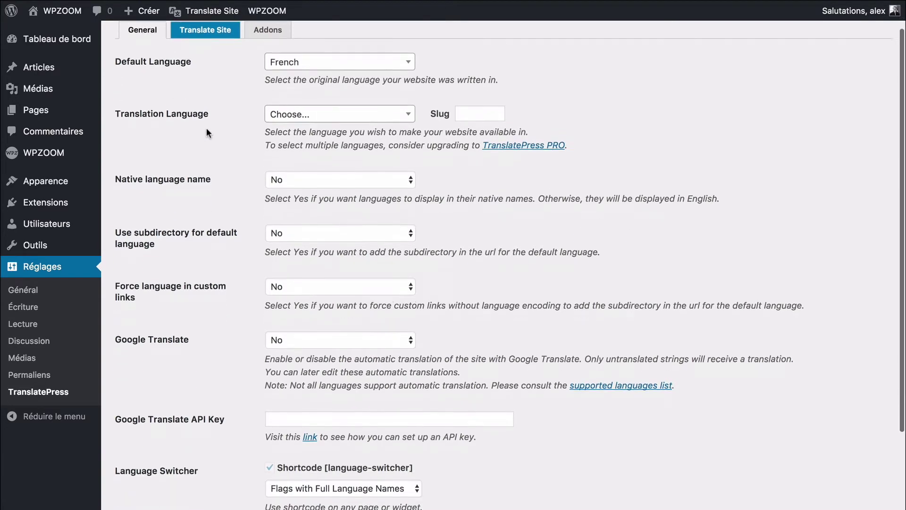
scroll(206, 130, "up", 4)
scroll(206, 130, "up", 1)
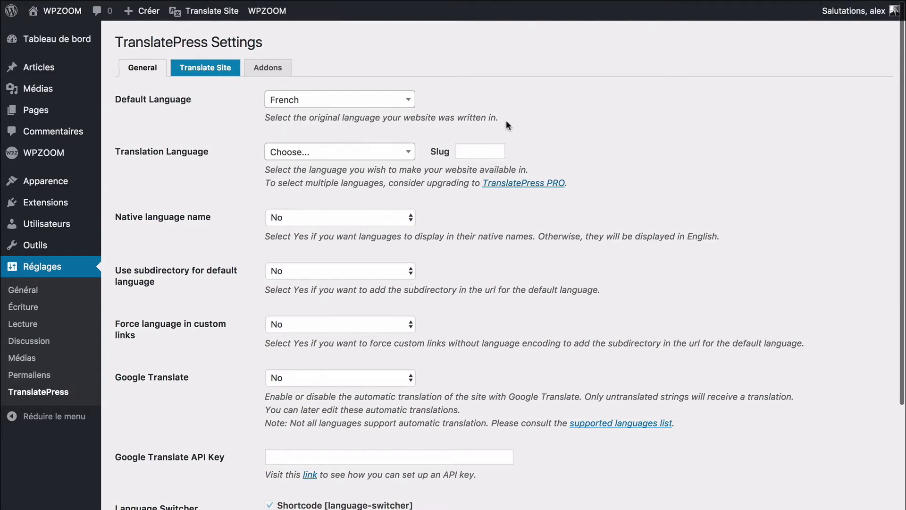
left_click(280, 104)
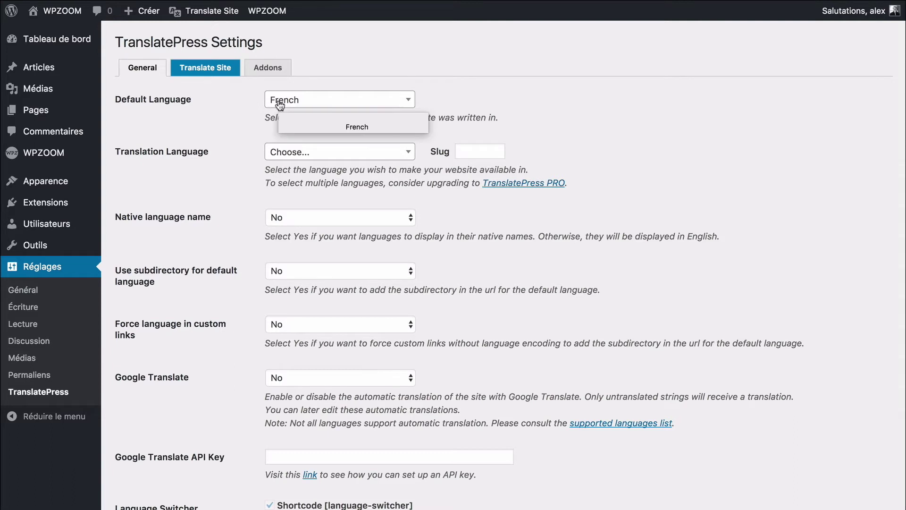
left_click(280, 101)
scroll(324, 163, "up", 5)
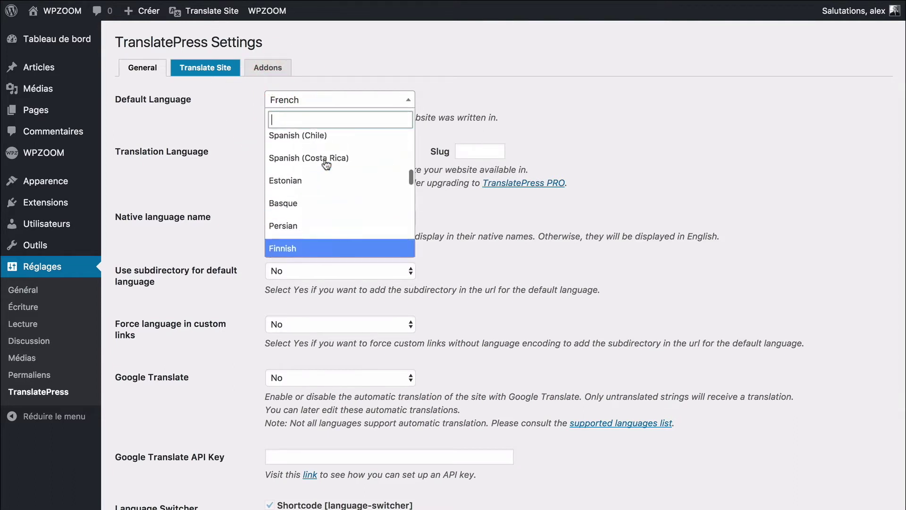
scroll(325, 164, "up", 10)
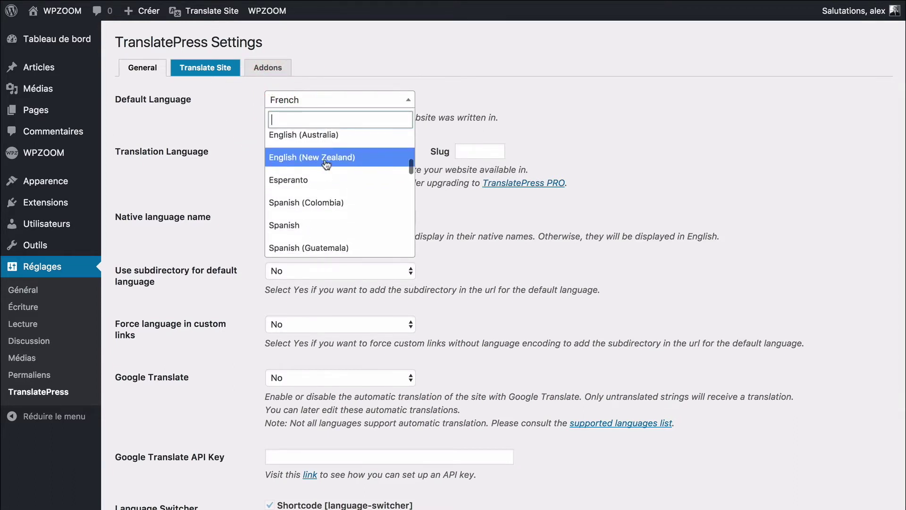
scroll(326, 164, "up", 5)
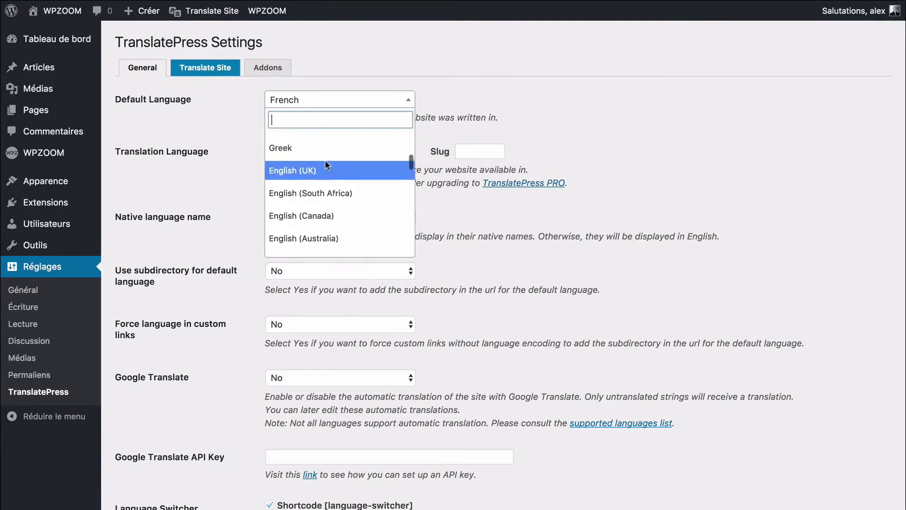
scroll(336, 180, "down", 2)
scroll(348, 198, "up", 15)
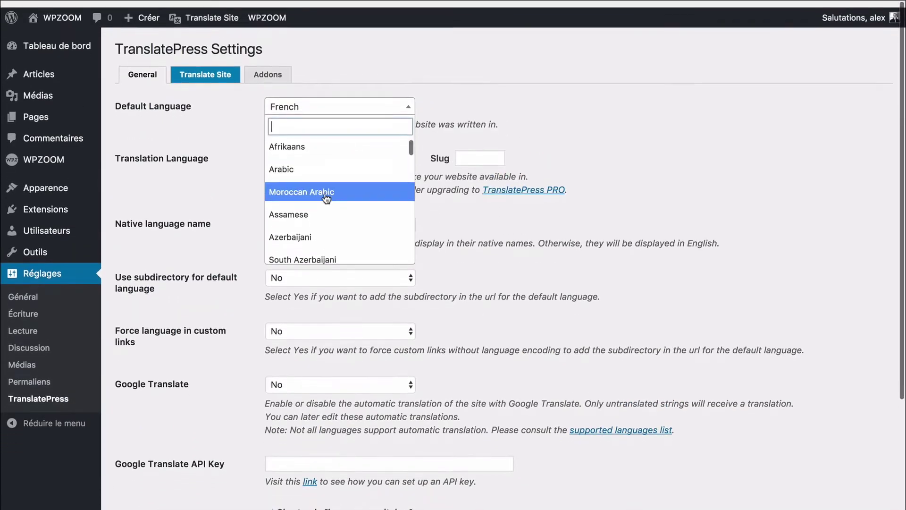
scroll(326, 198, "up", 1)
left_click(298, 144)
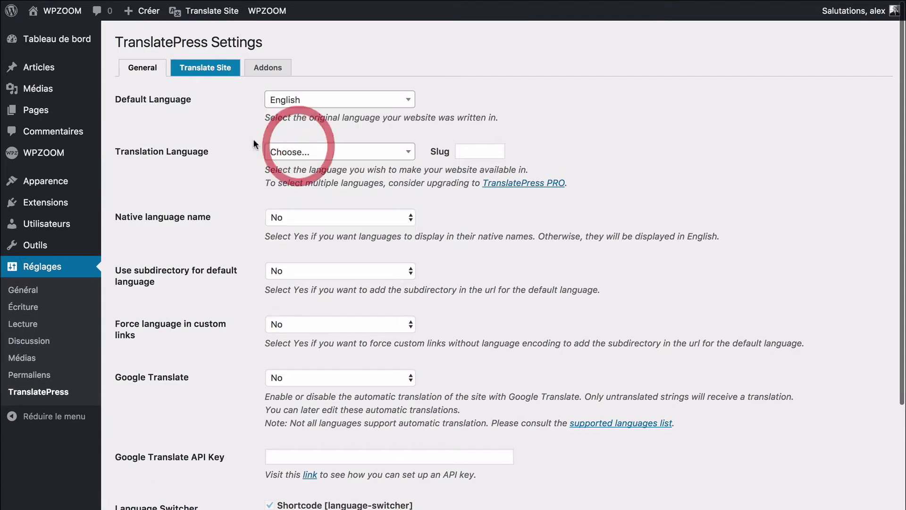
Step: Add French as the translation language and save the TranslatePress settings
left_click(290, 151)
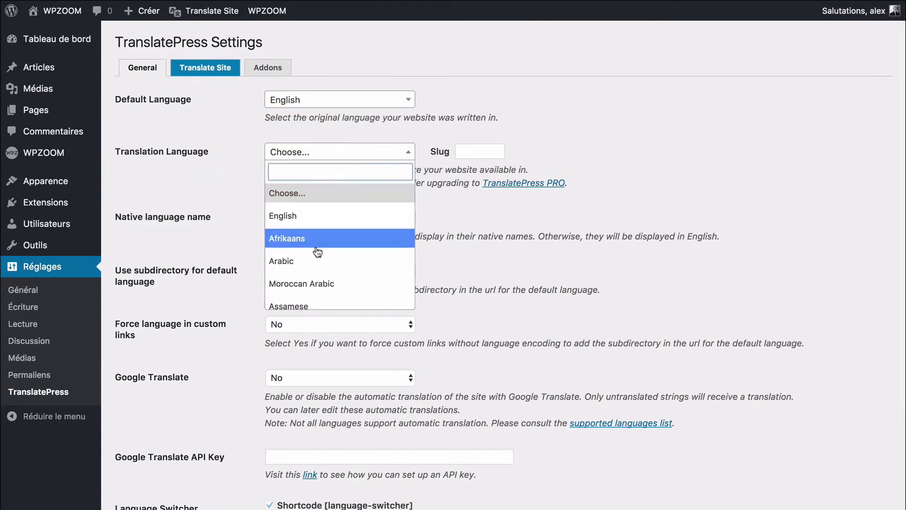
scroll(317, 251, "down", 20)
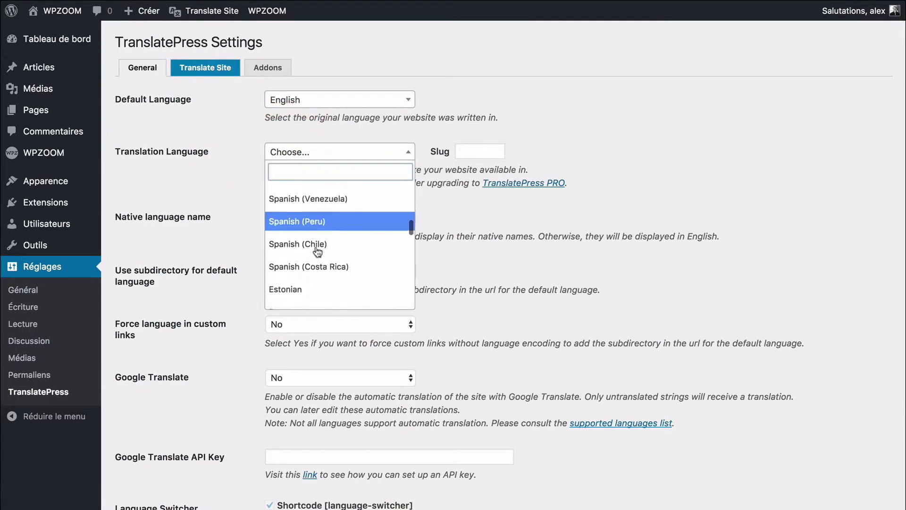
scroll(317, 251, "down", 5)
left_click(305, 277)
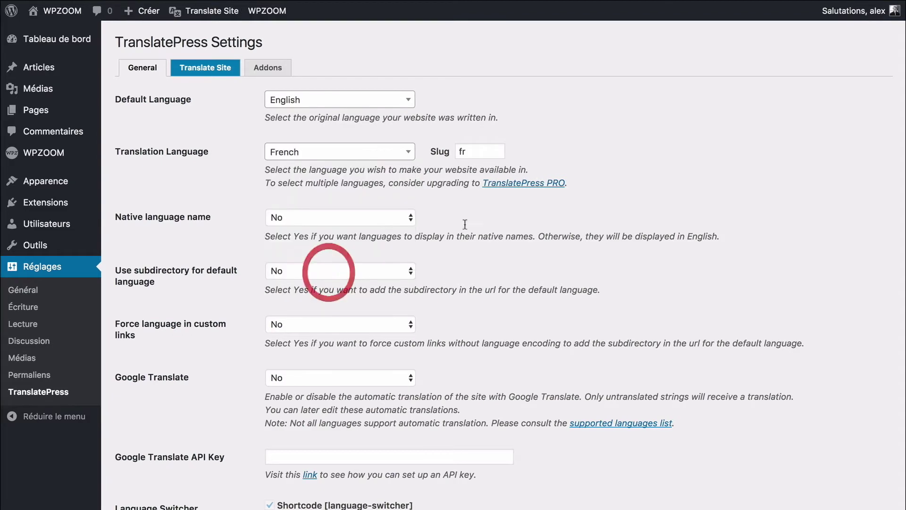
left_click(639, 199)
scroll(639, 200, "down", 2)
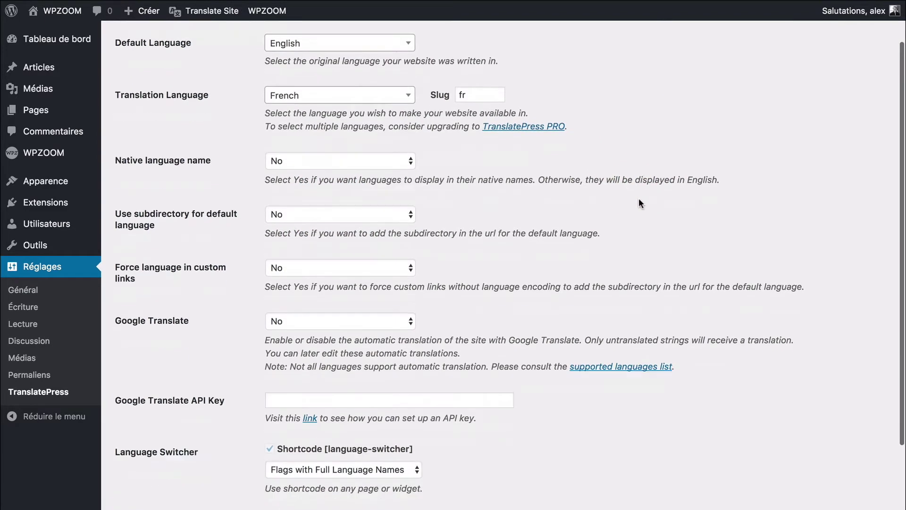
scroll(639, 200, "down", 1)
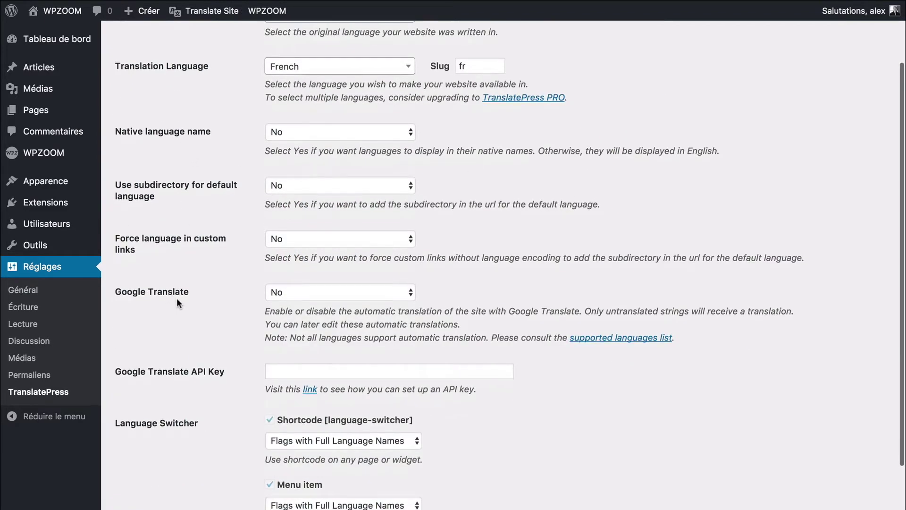
scroll(208, 284, "down", 4)
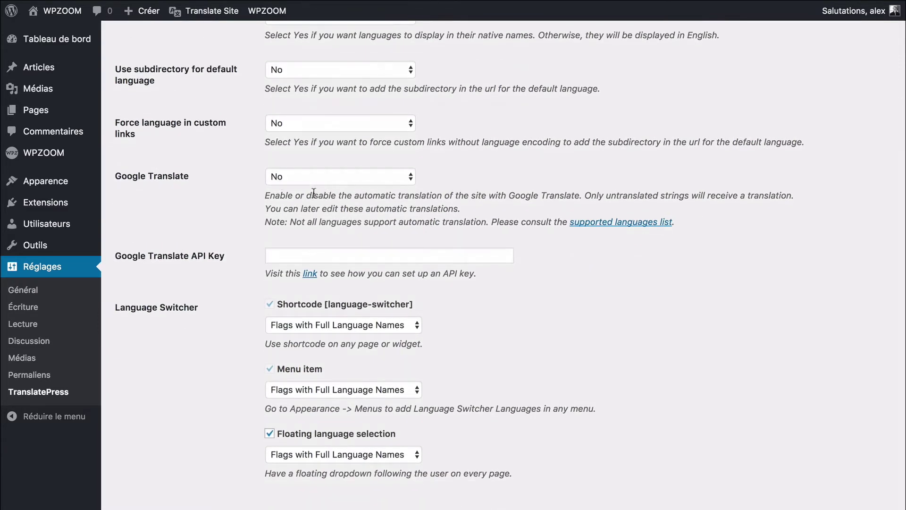
scroll(173, 206, "down", 1)
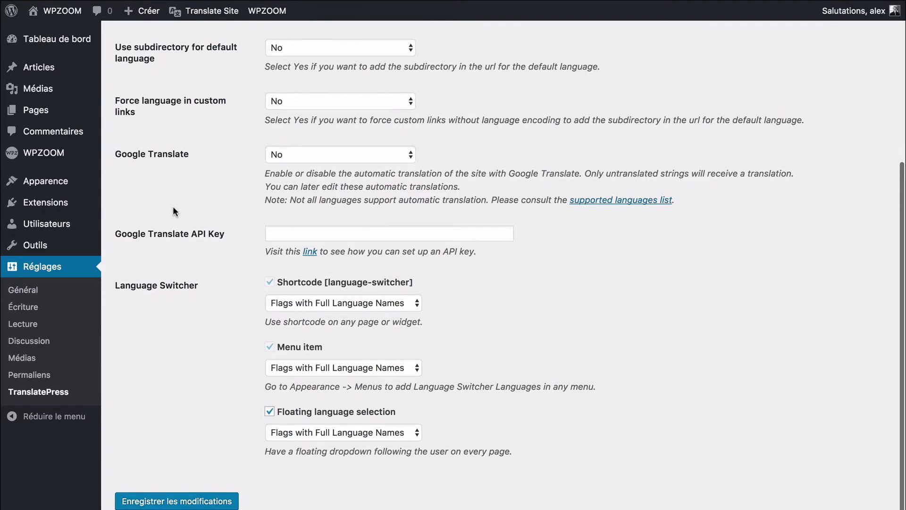
left_click(158, 499)
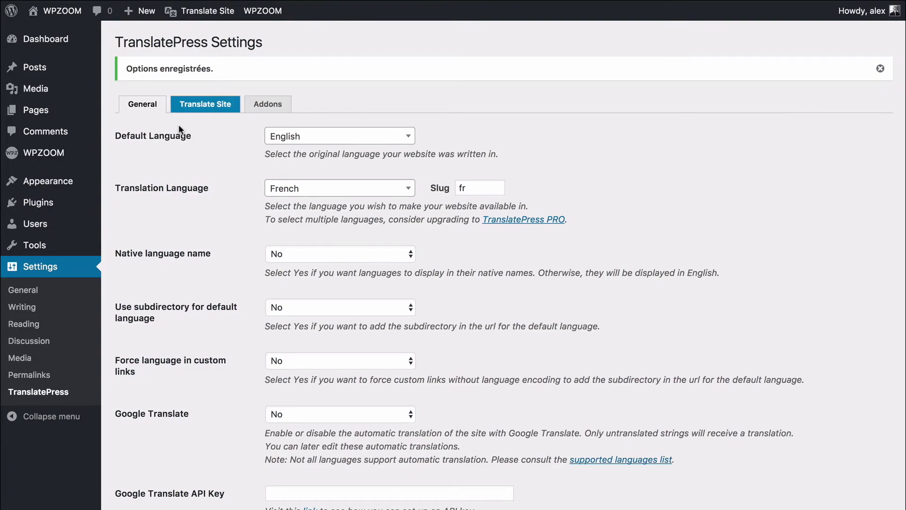
left_click(203, 102)
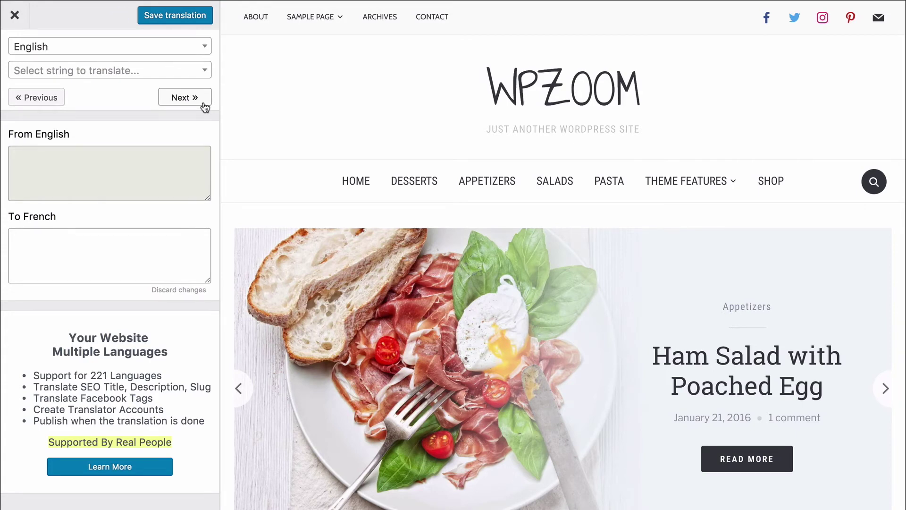
Step: Translate the APPETIZERS menu label into French as 'Aperitifs' and save it
mouse_move(329, 180)
scroll(330, 180, "down", 5)
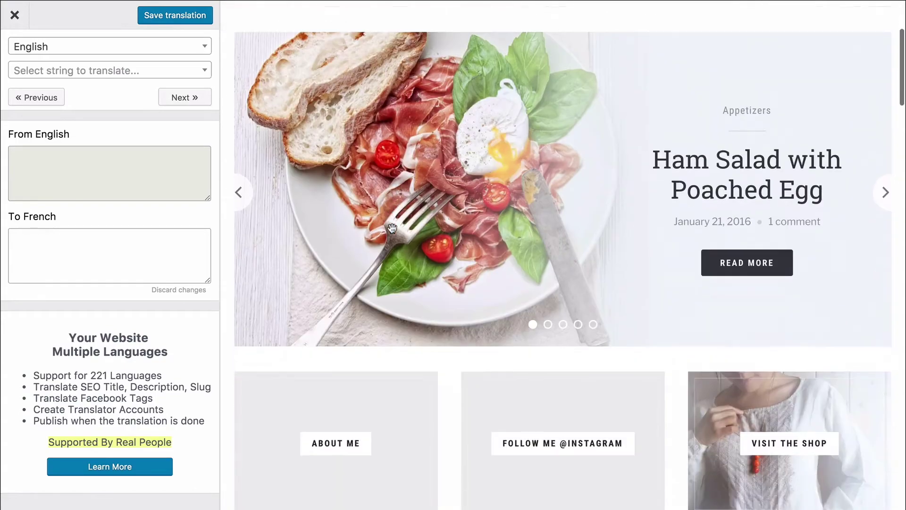
scroll(330, 179, "up", 5)
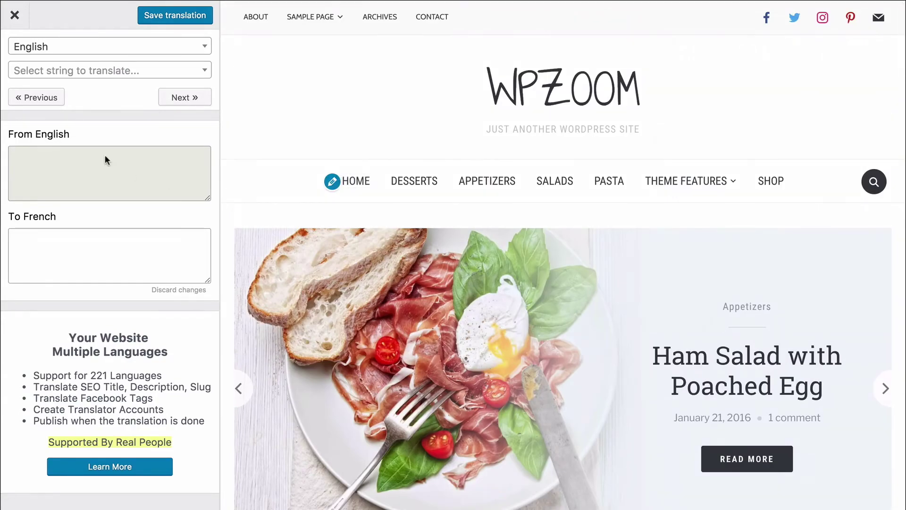
left_click(324, 178)
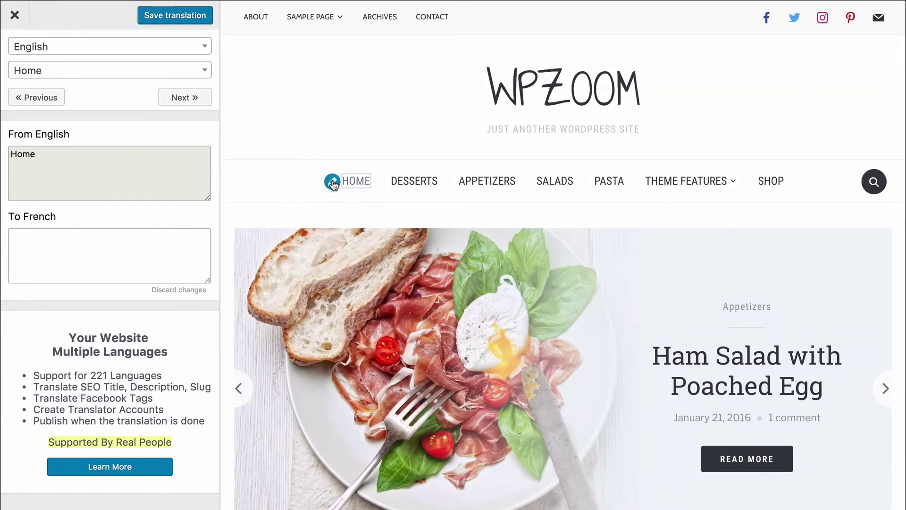
left_click(384, 185)
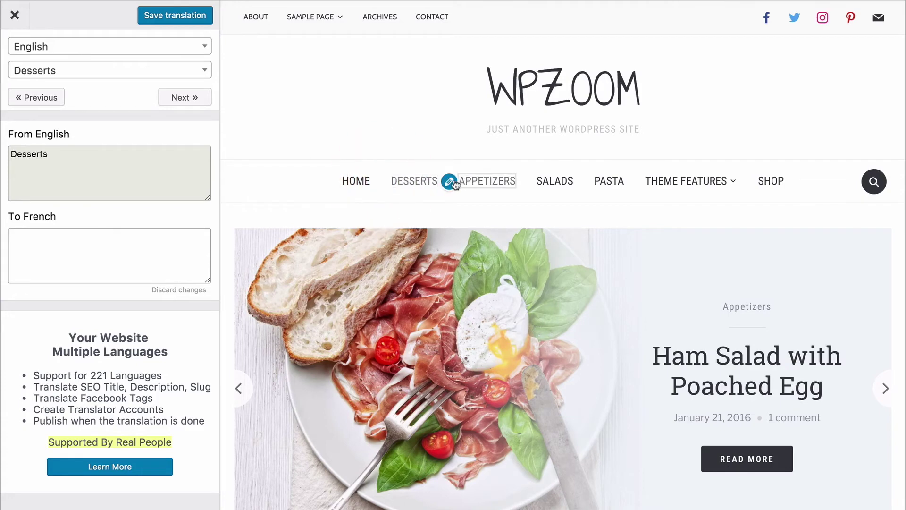
left_click(450, 184)
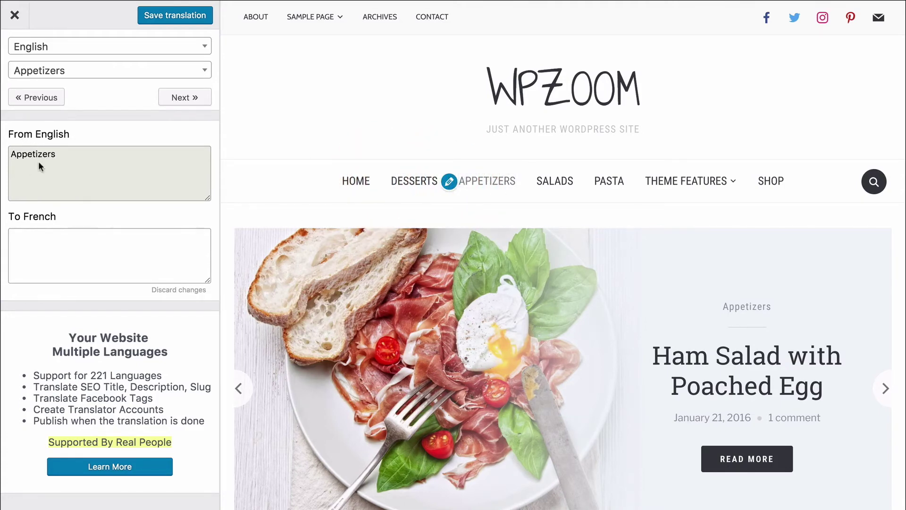
left_click(32, 255)
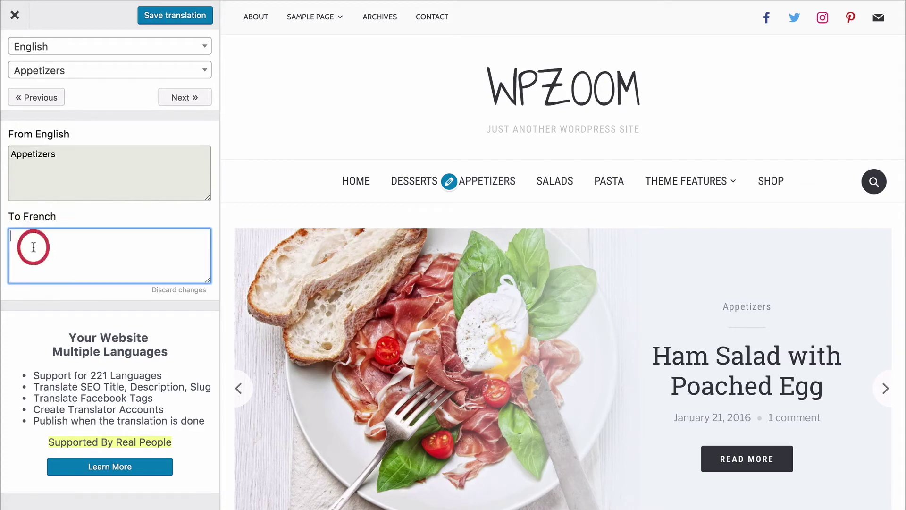
type("Aperitif")
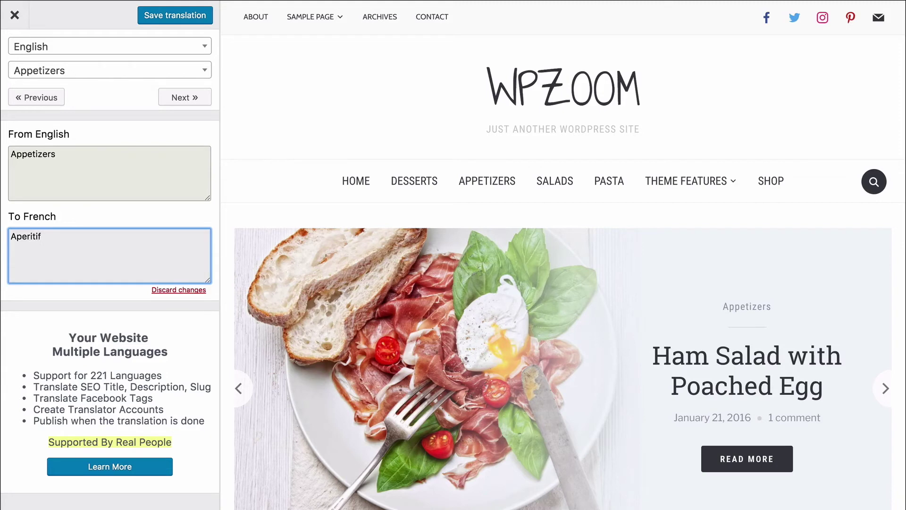
type("s")
left_click(167, 23)
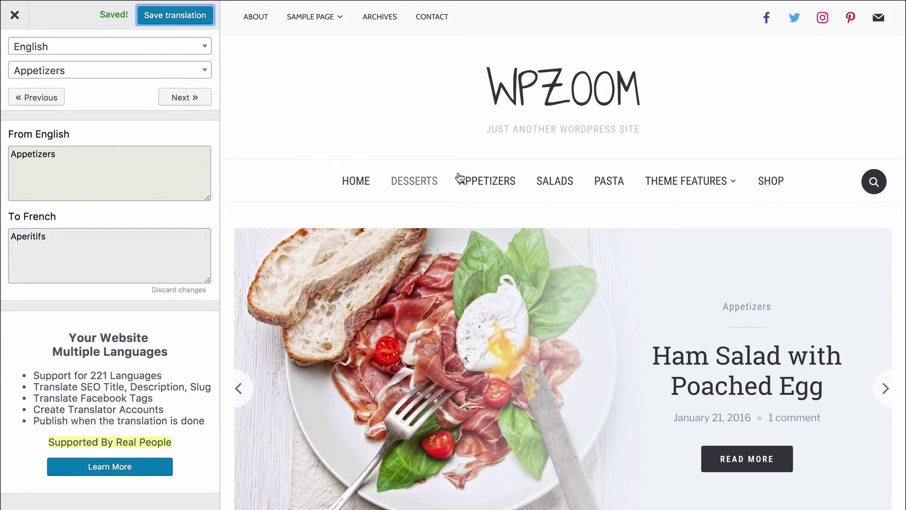
left_click(561, 182)
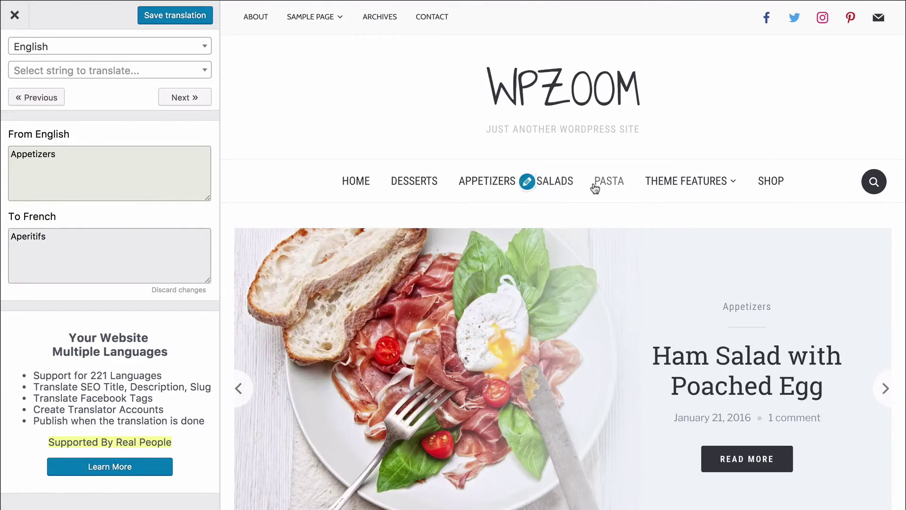
Step: Translate the SALADS menu label into French as 'Salades' and save it
left_click(527, 182)
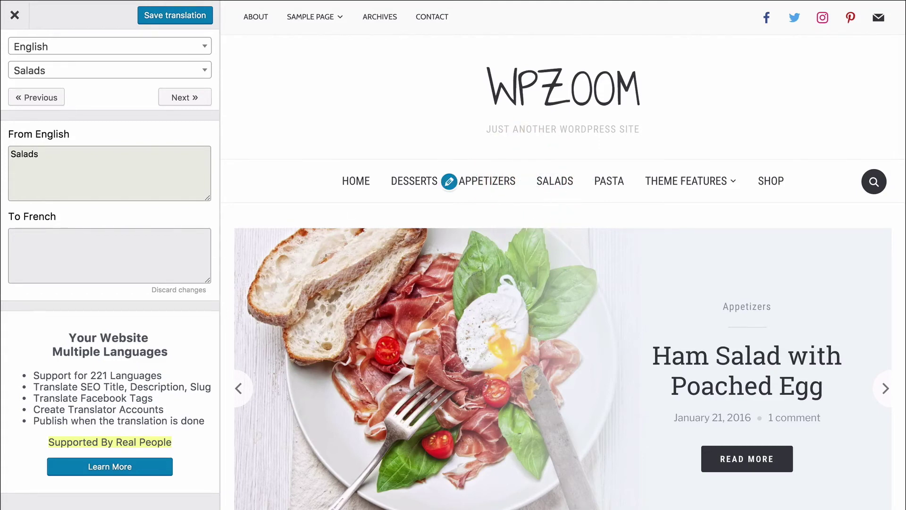
left_click(52, 254)
type("Salades")
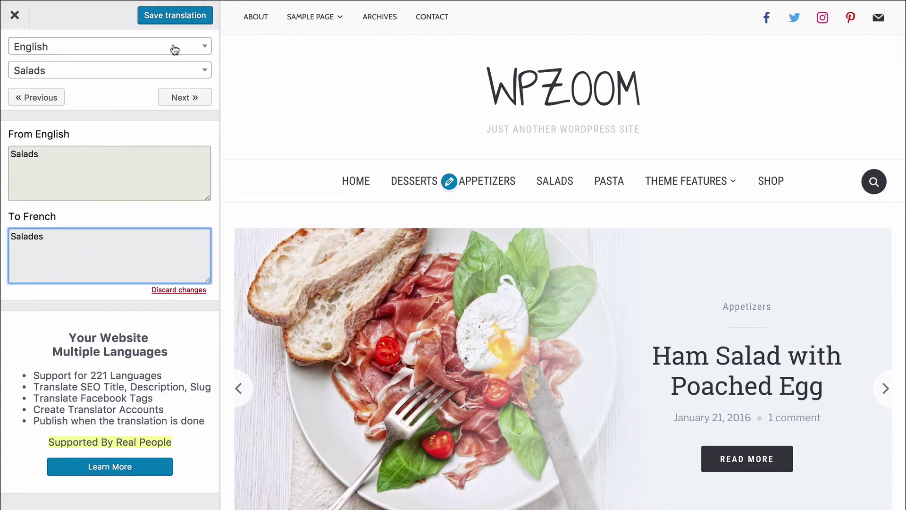
left_click(168, 19)
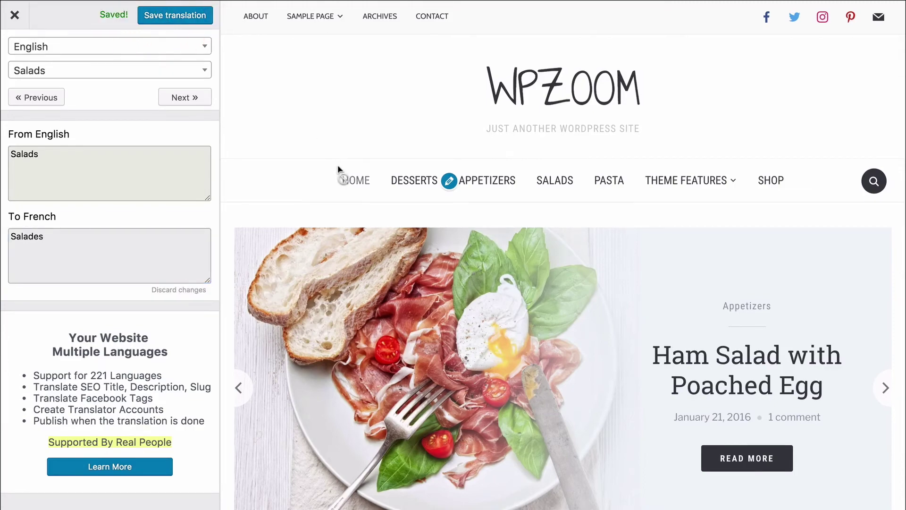
Step: Save the translations once more and exit the translation editor
scroll(338, 170, "down", 10)
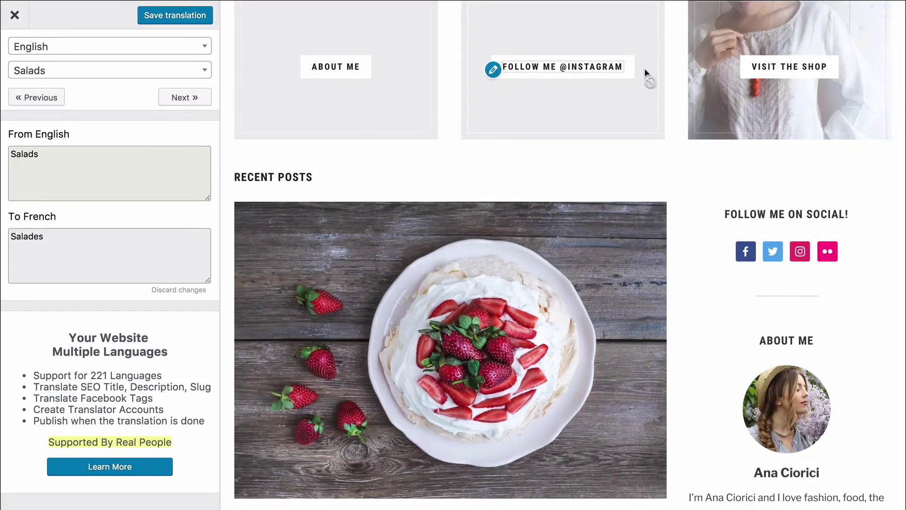
scroll(675, 302, "down", 15)
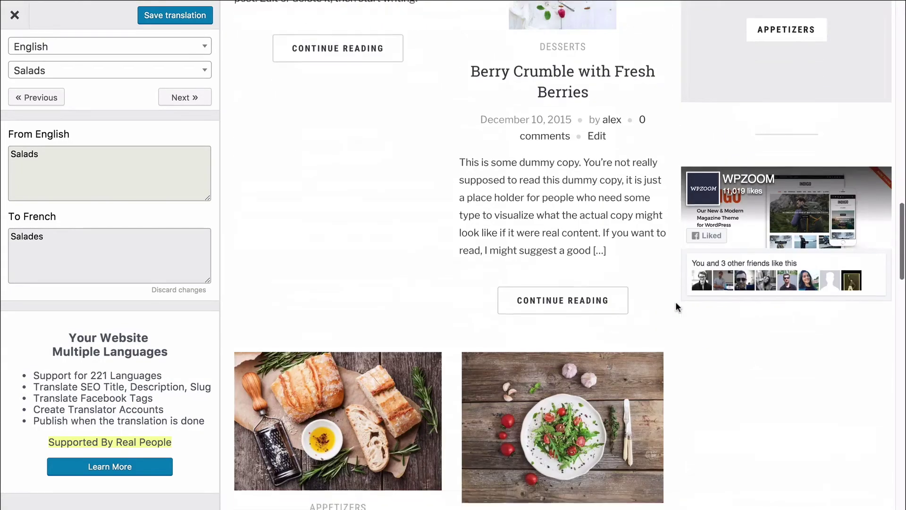
scroll(675, 304, "down", 5)
scroll(673, 308, "up", 20)
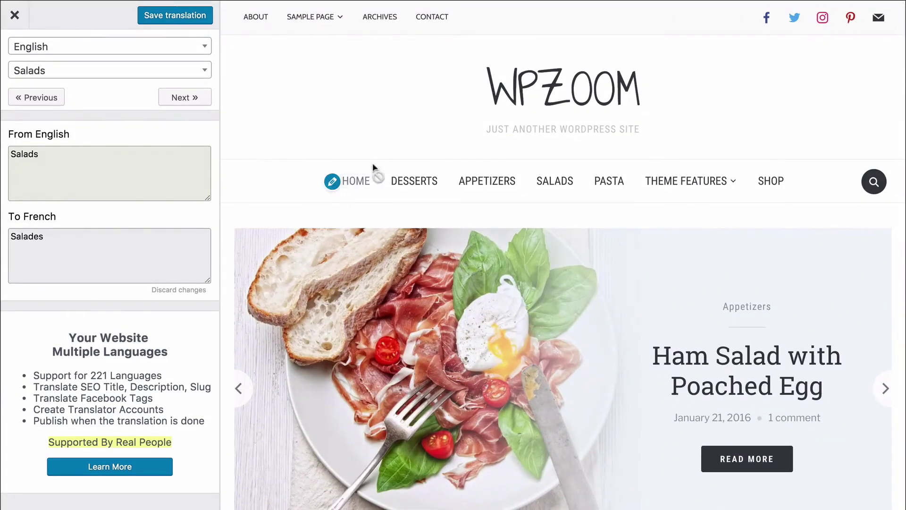
left_click(182, 24)
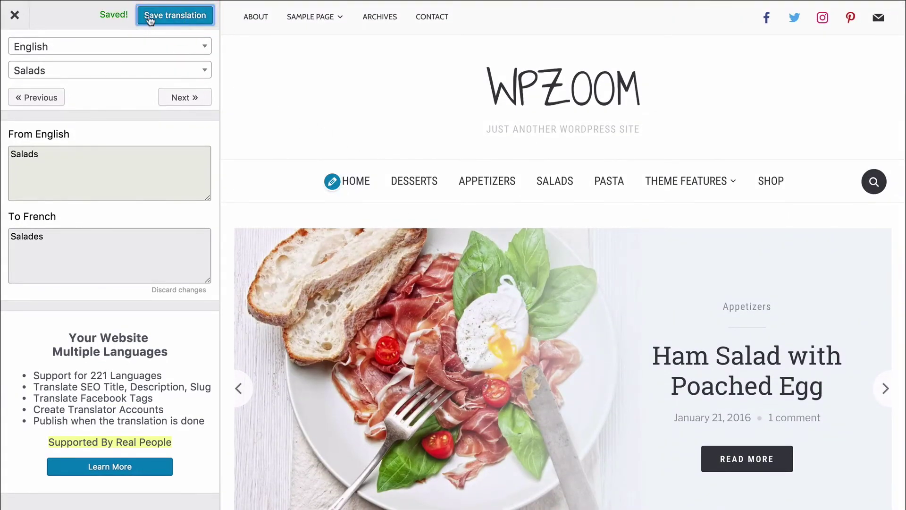
left_click(26, 18)
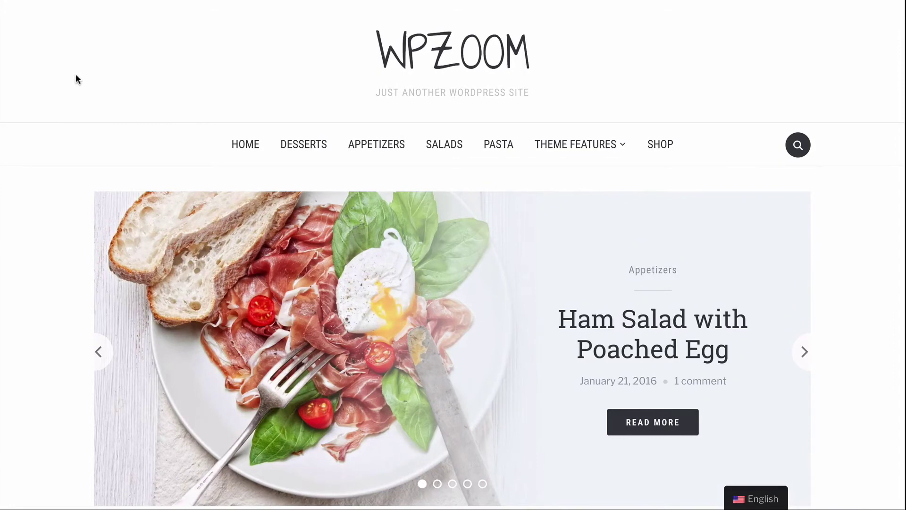
Step: Switch the live site to French via the floating switcher, then return to TranslatePress settings
mouse_move(748, 497)
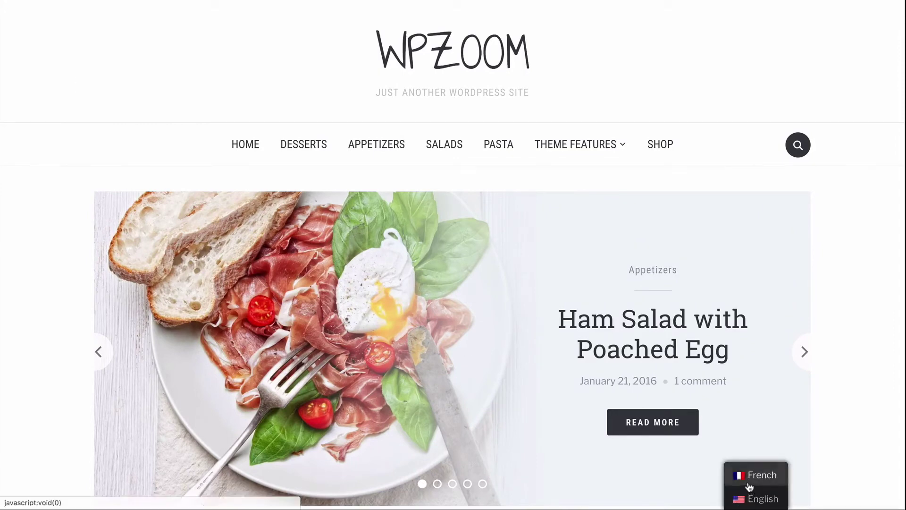
left_click(749, 485)
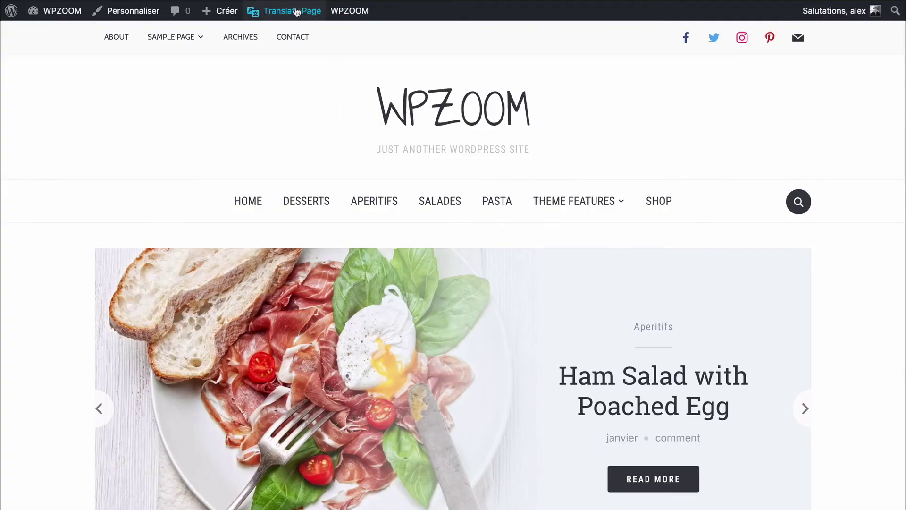
mouse_move(283, 11)
left_click(272, 33)
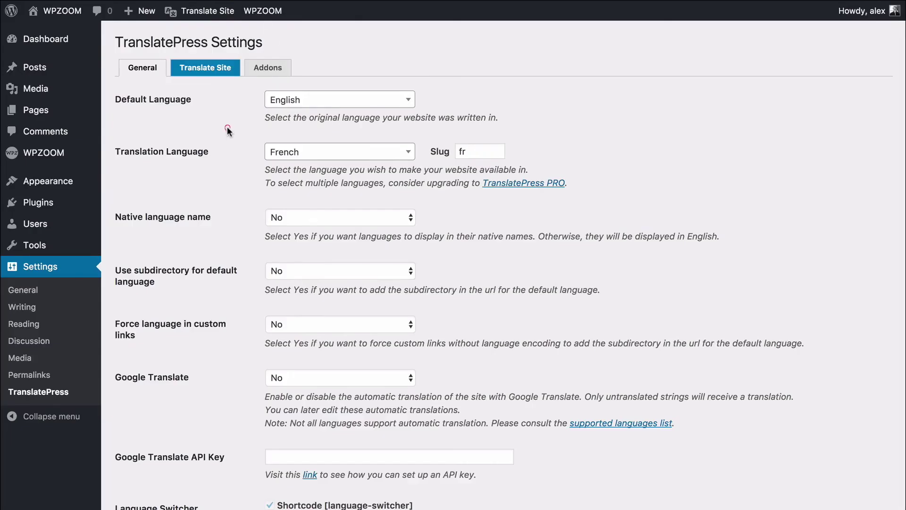
Step: Keep Flags with Full Language Names for the floating language switcher and save the settings
scroll(222, 127, "down", 3)
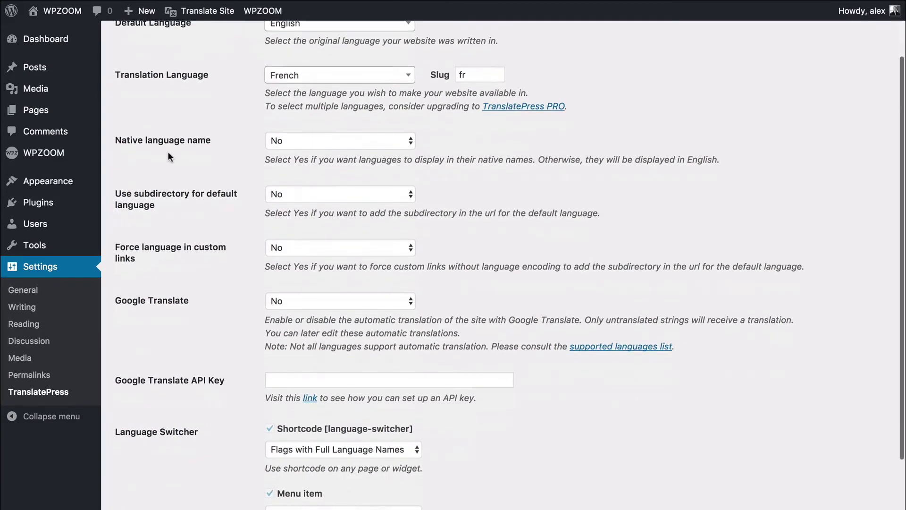
scroll(142, 137, "down", 1)
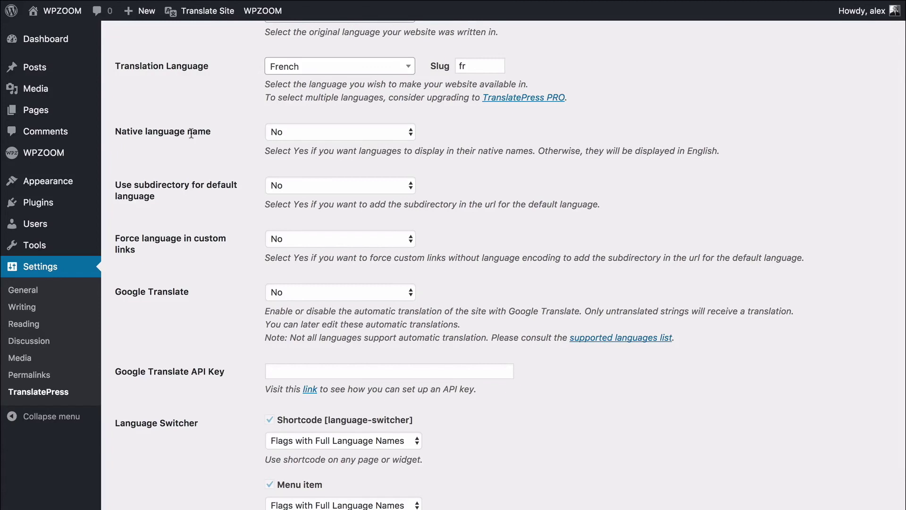
scroll(286, 124, "down", 1)
scroll(210, 140, "down", 3)
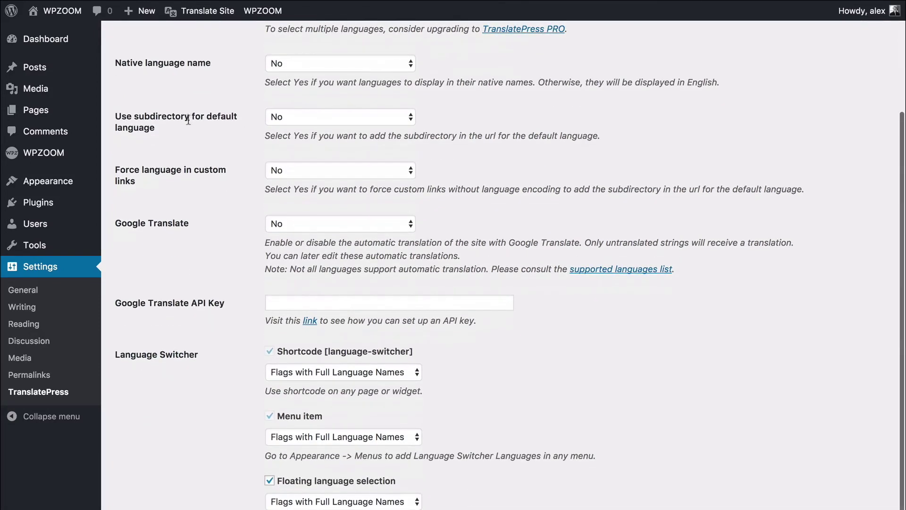
scroll(172, 216, "down", 3)
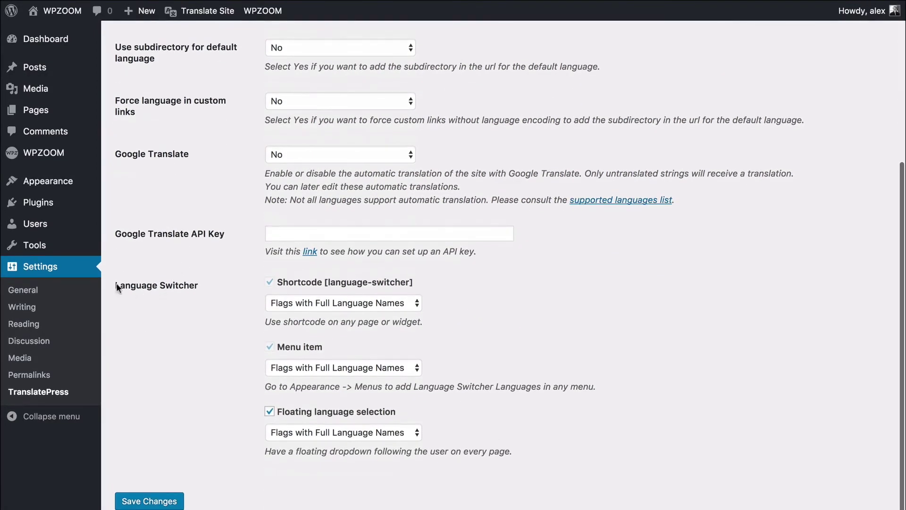
left_click(335, 432)
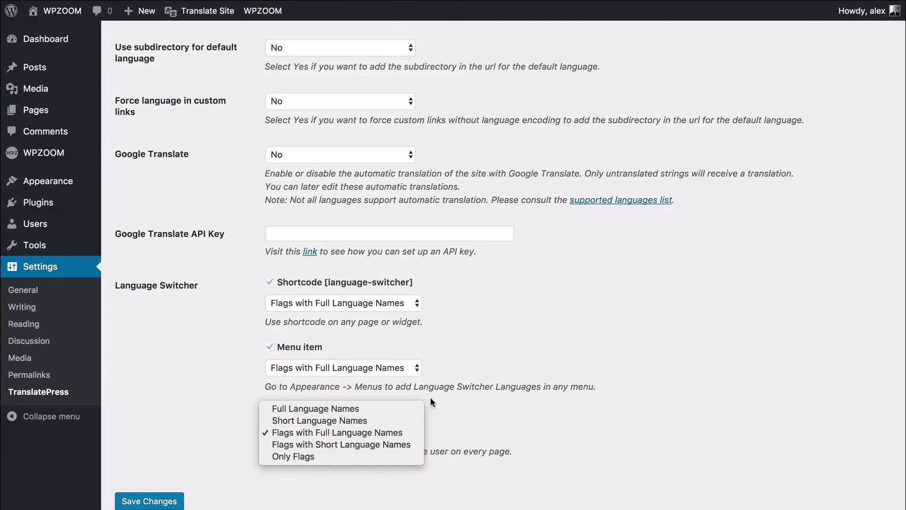
left_click(503, 375)
left_click(548, 352)
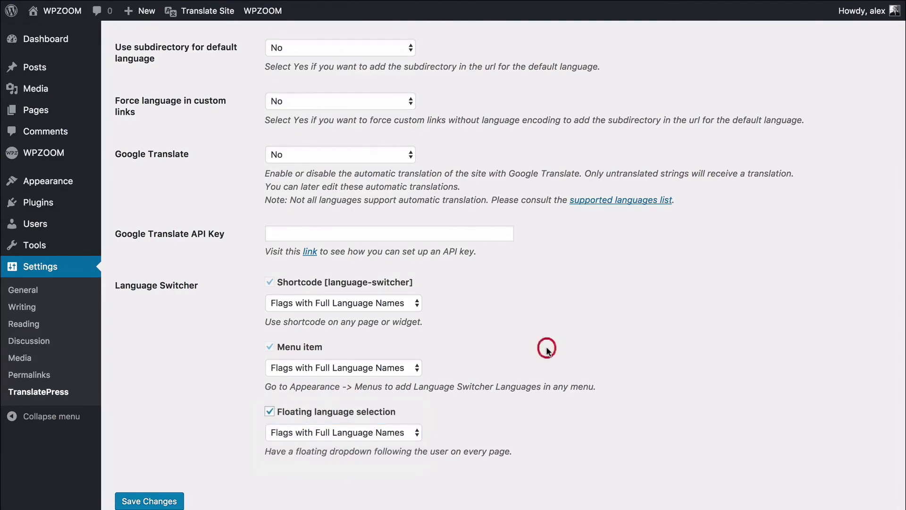
left_click(154, 499)
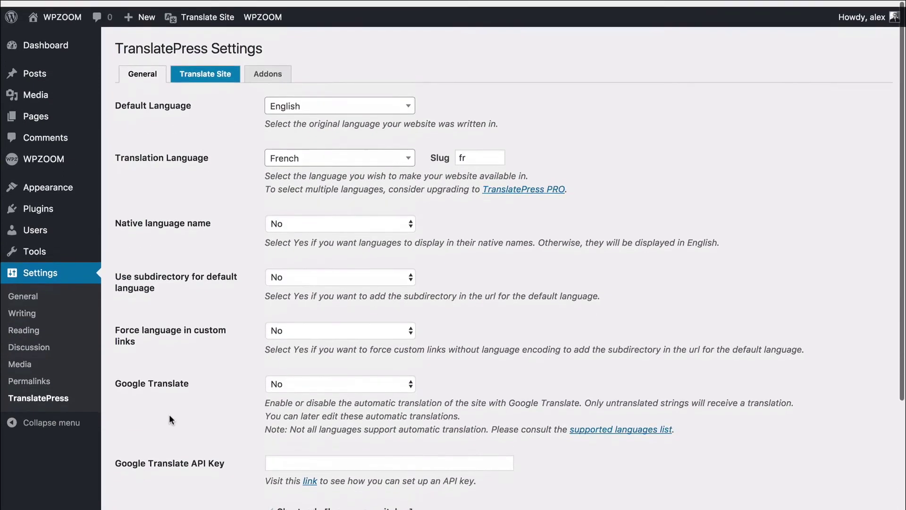